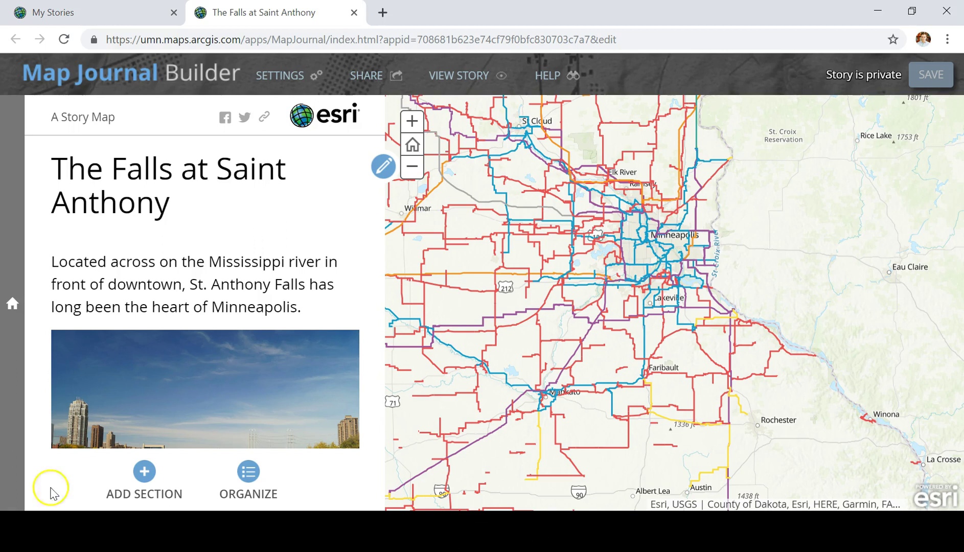
Give the falls section's main stage a custom map location zoomed in on downtown Minneapolis
left_click(388, 164)
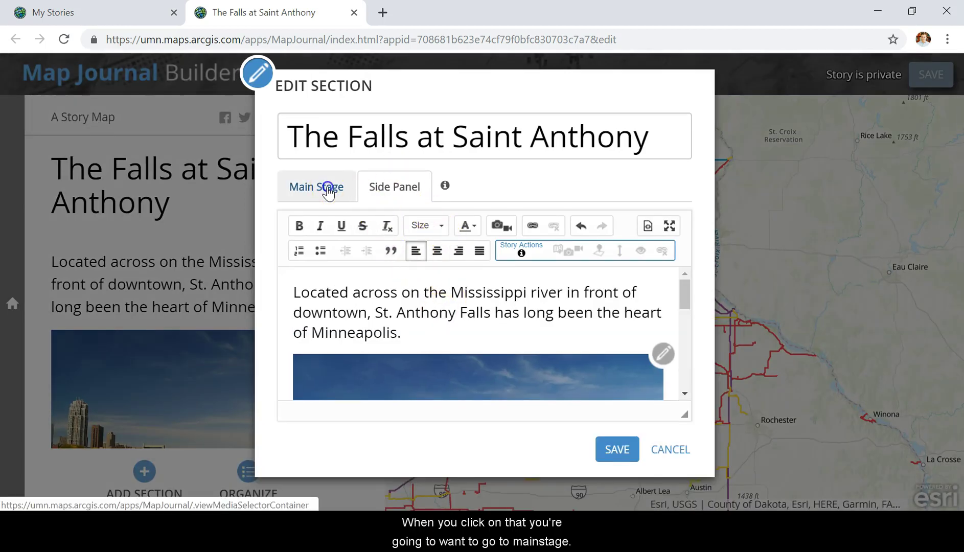
left_click(328, 190)
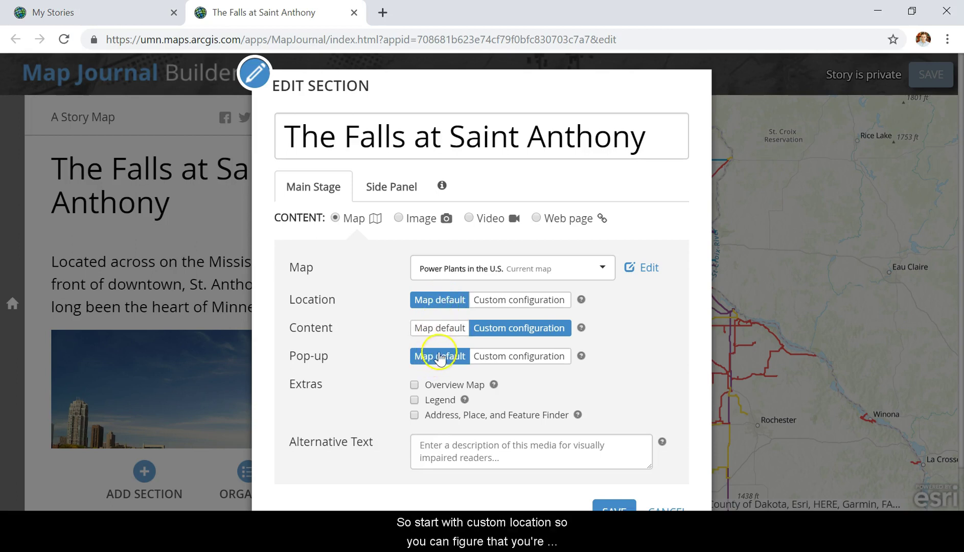
left_click(521, 301)
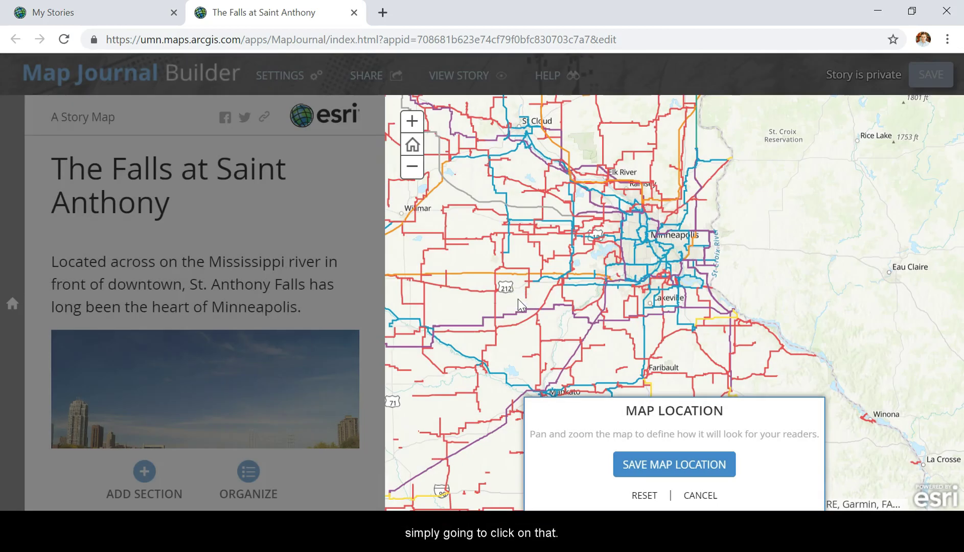
left_click(666, 250)
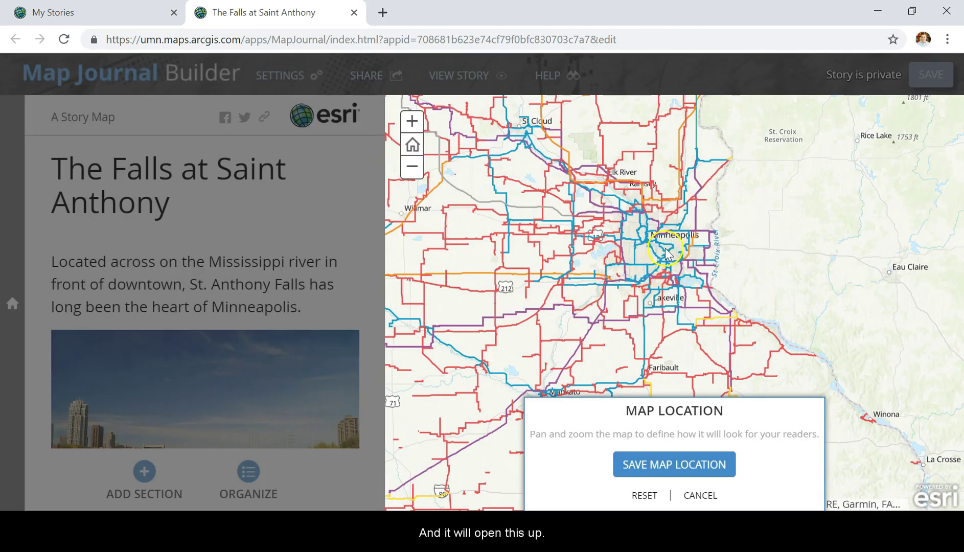
double_click(666, 250)
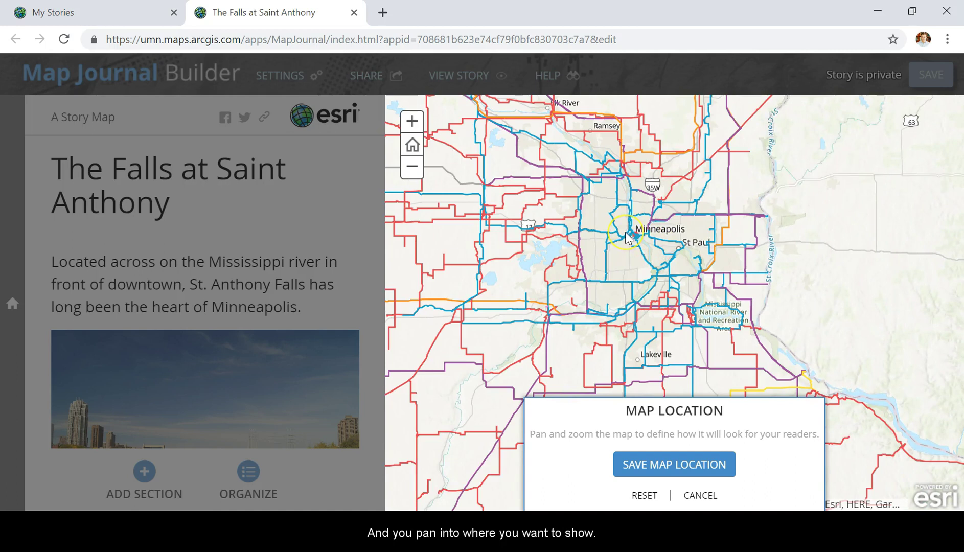
double_click(628, 237)
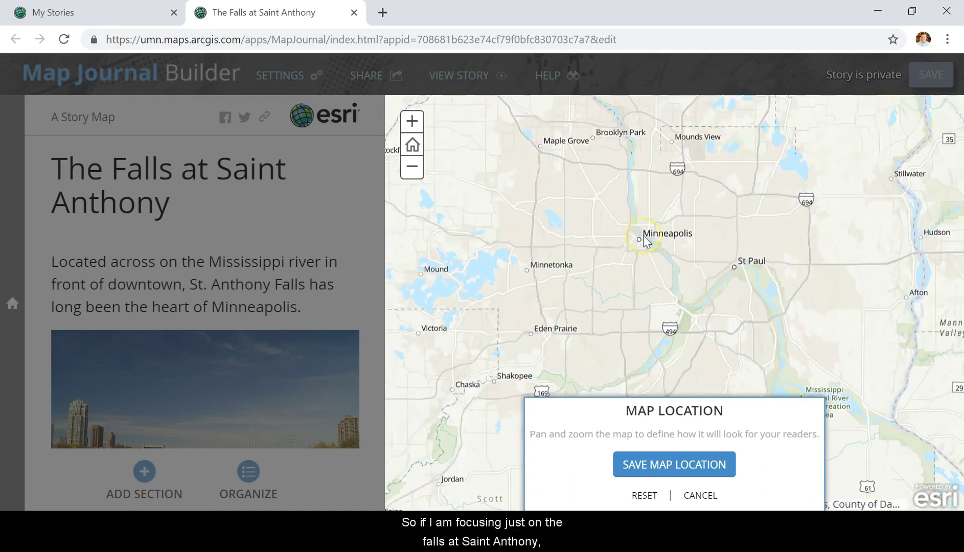
scroll(643, 235, "up", 3)
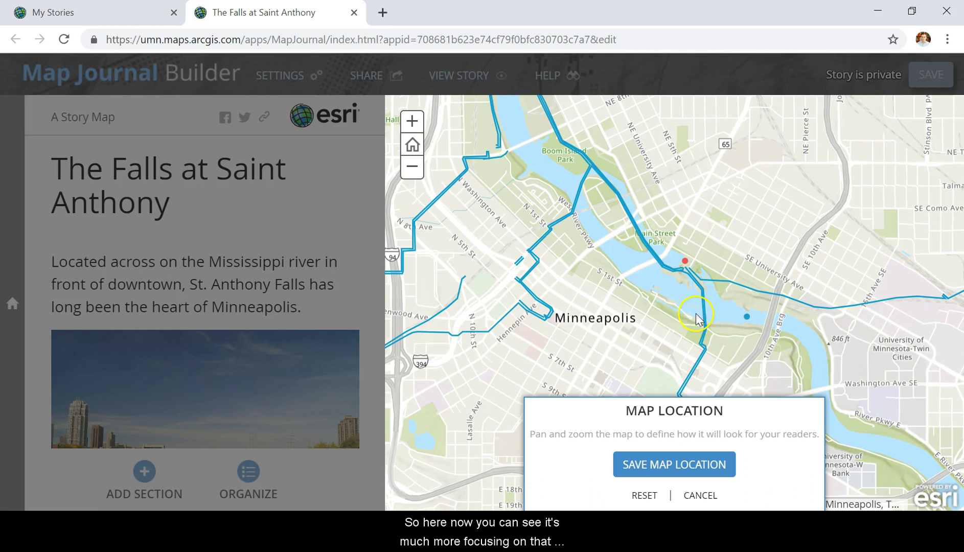
Save the riverfront location, then set custom map content with Transmission Lines_Updated turned off
left_click(630, 463)
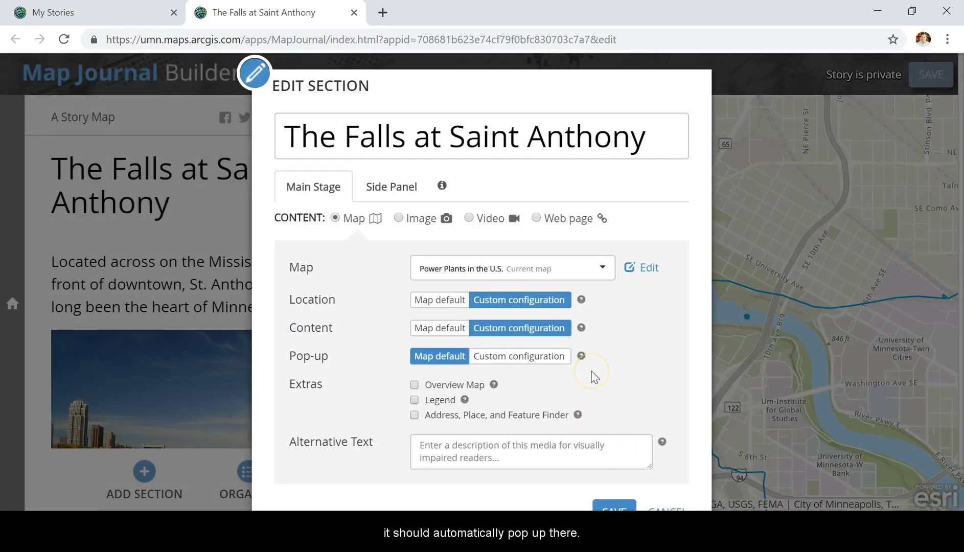
scroll(594, 377, "down", 1)
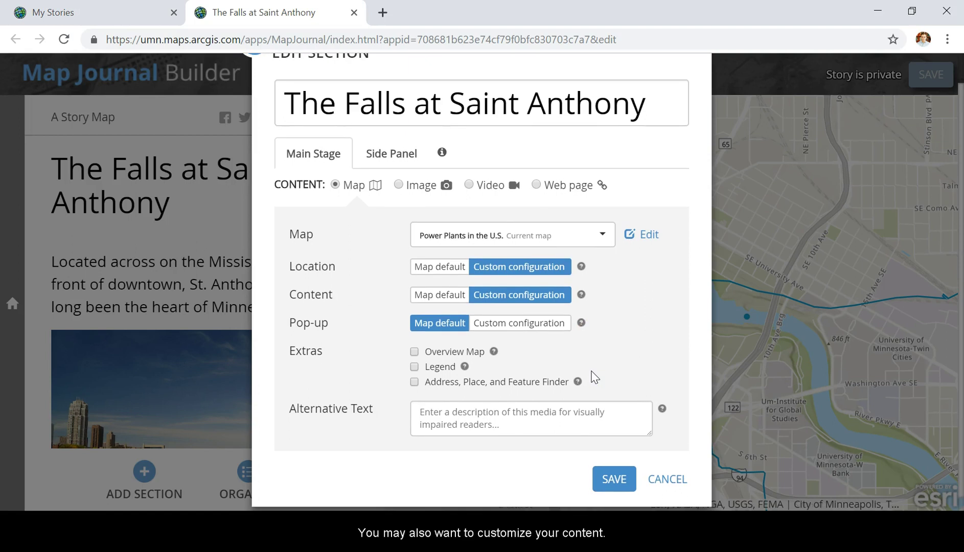
left_click(506, 301)
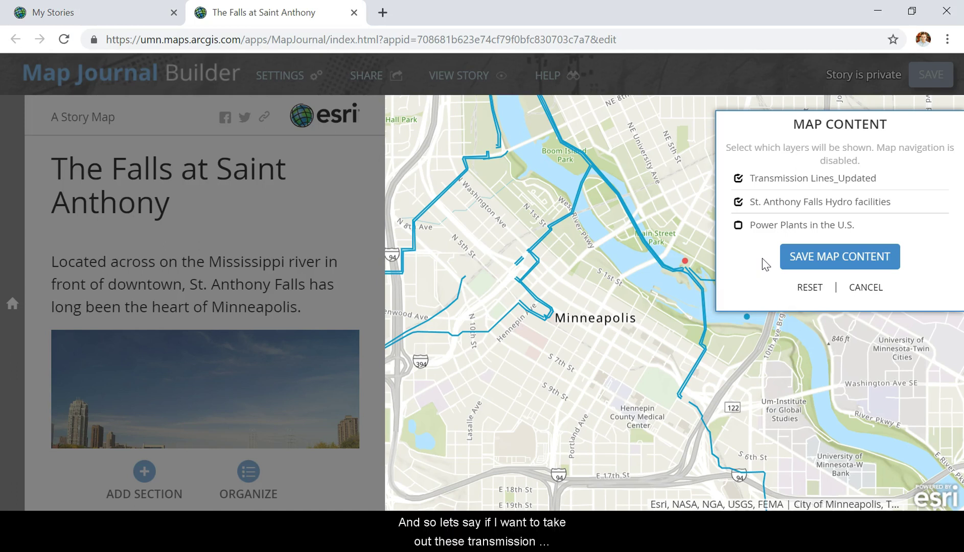
left_click(740, 179)
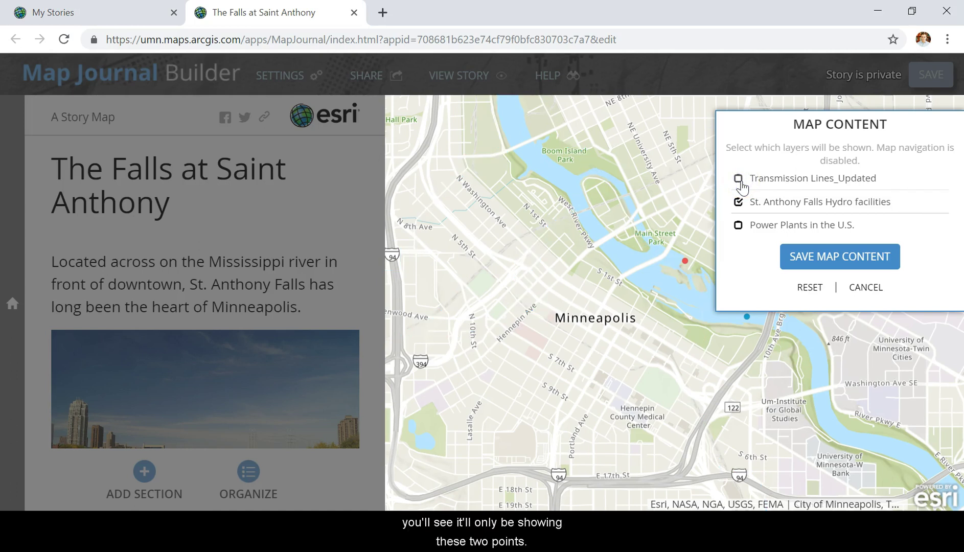
left_click(821, 263)
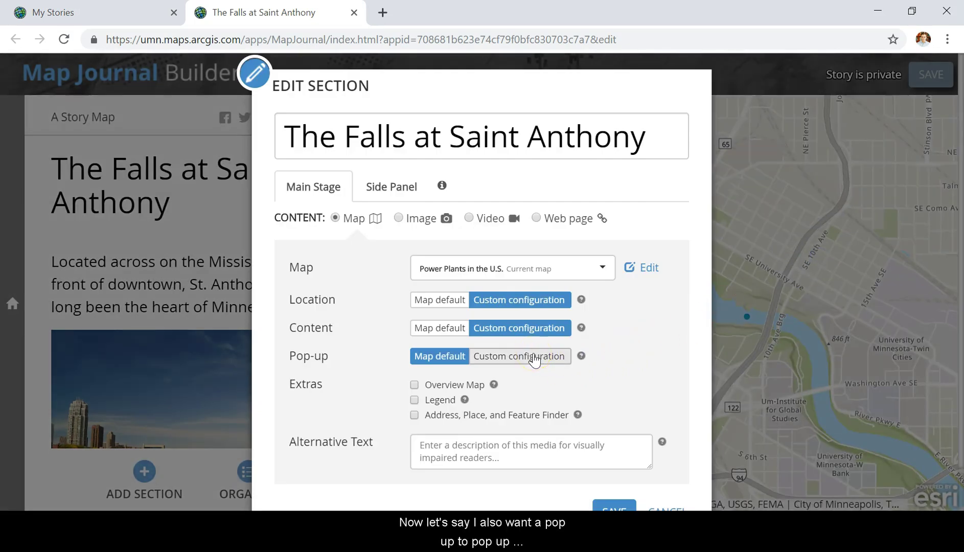
Set a custom pop-up configuration showing the Lower Falls Dam point's pop-up
left_click(534, 356)
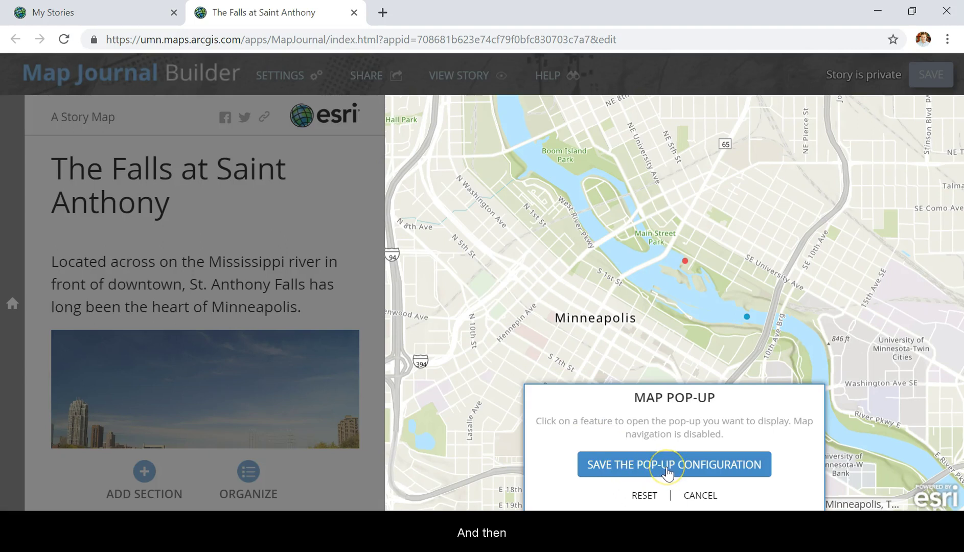
left_click(747, 317)
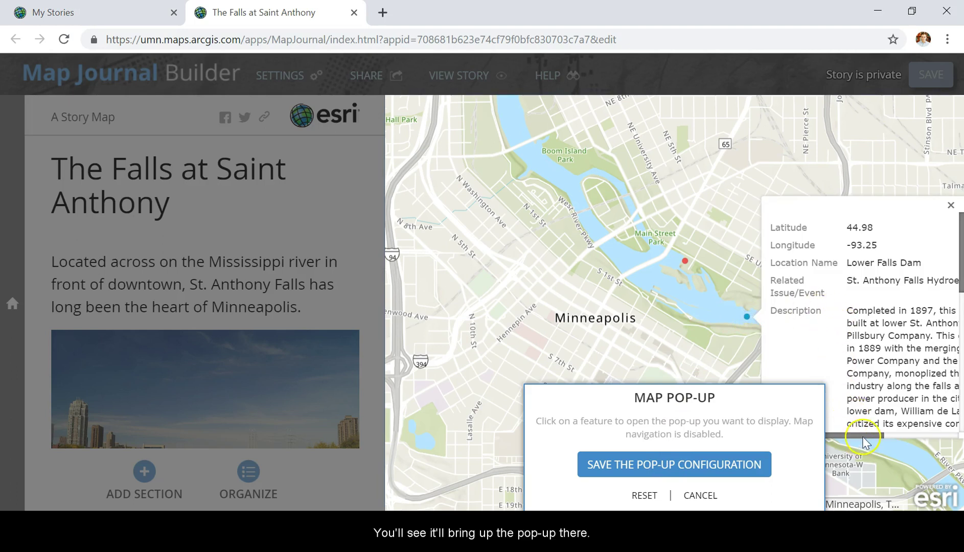
left_click_drag(863, 435, 913, 434)
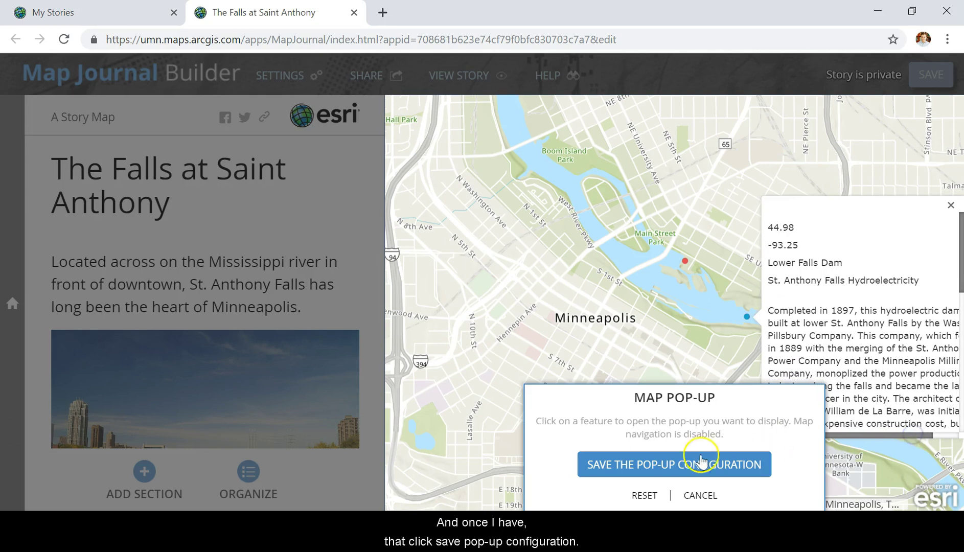
left_click(666, 465)
Save the Edit Section dialog and scroll through the story to check the riverfront map
scroll(649, 404, "down", 2)
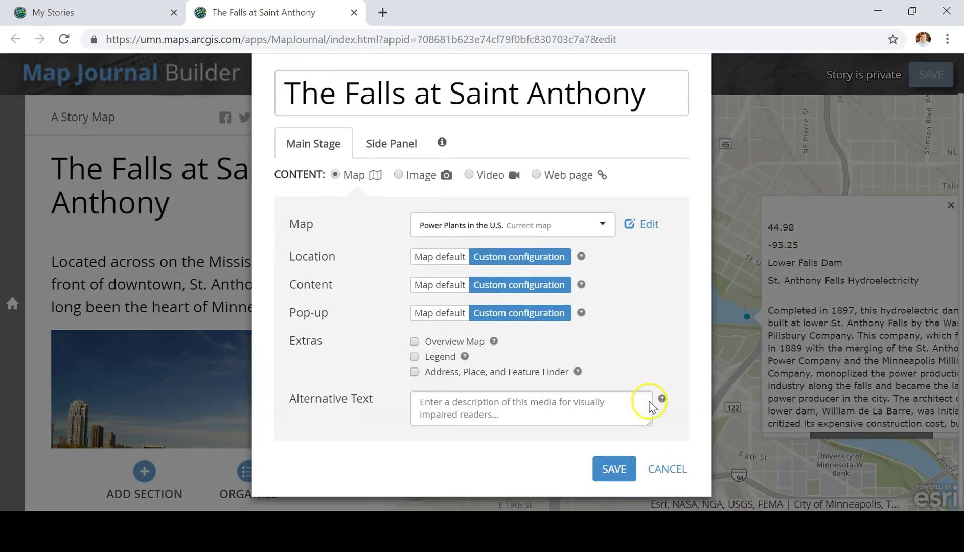
left_click(611, 470)
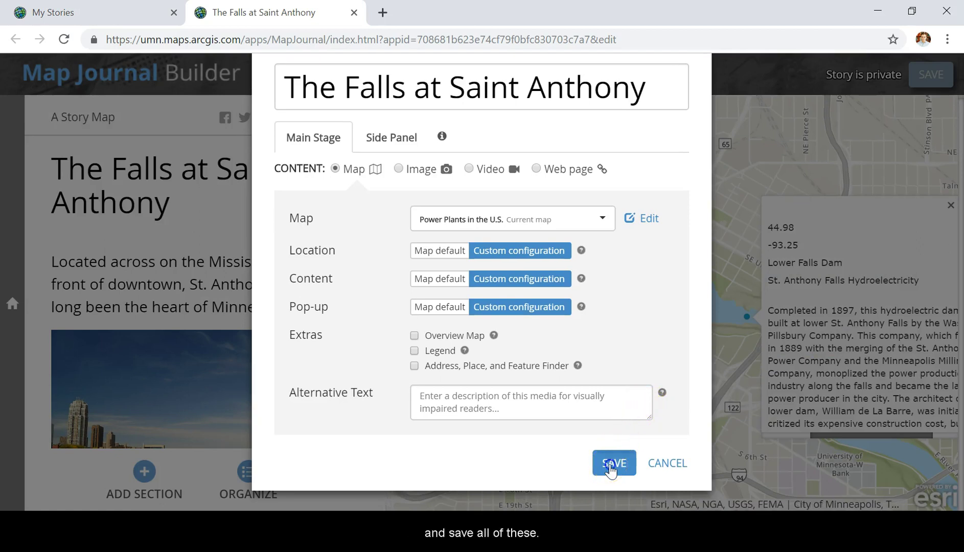
scroll(121, 361, "down", 5)
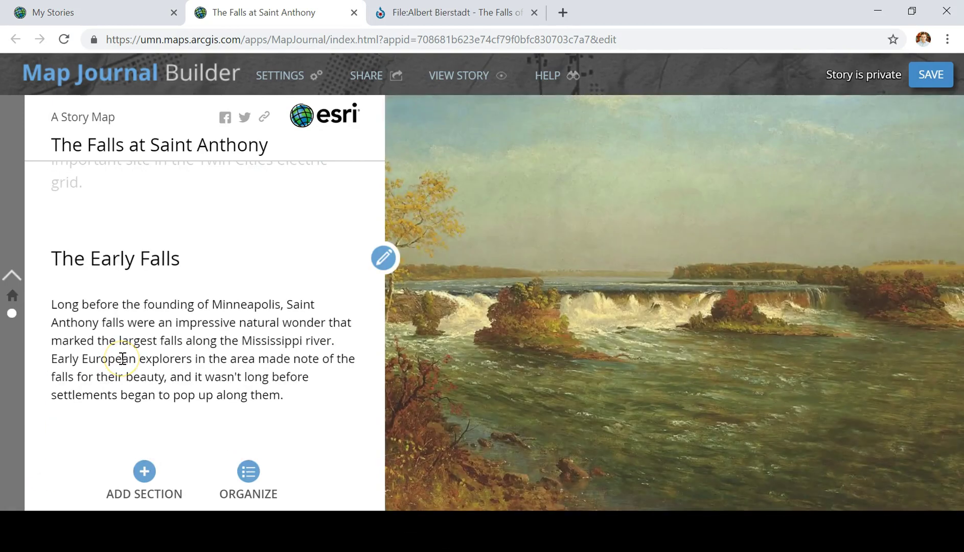
scroll(122, 358, "up", 3)
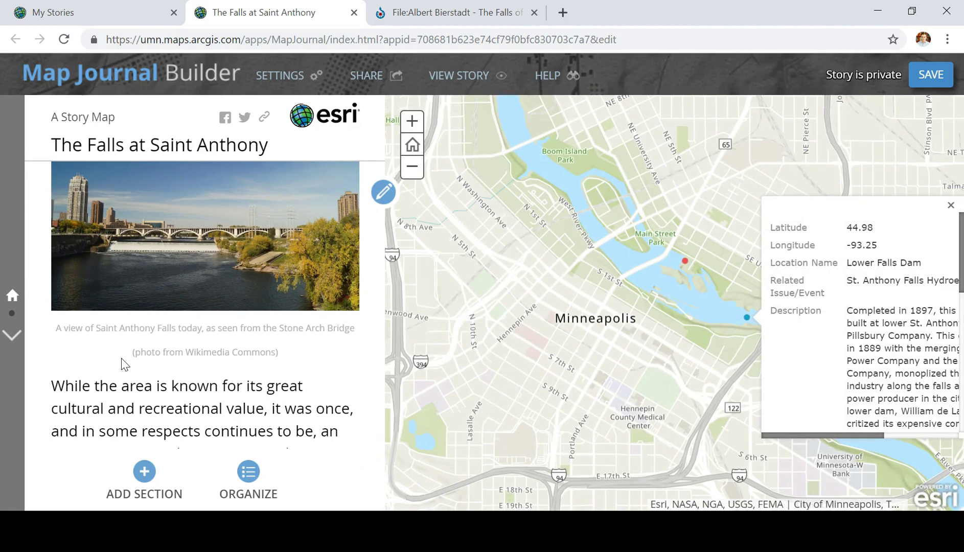
left_click(117, 391)
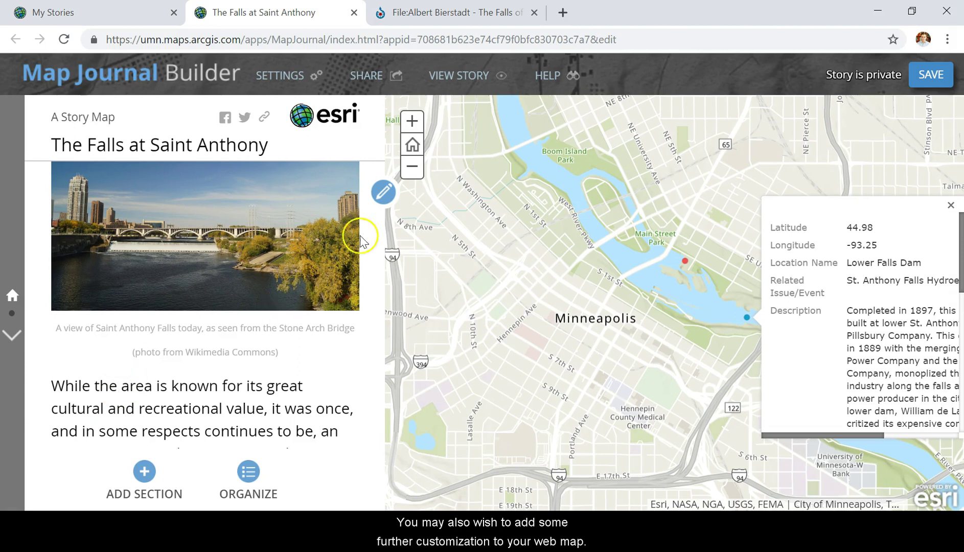
Enable the Overview Map, Legend and Address, Place, and Feature Finder extras on the section map
left_click(384, 193)
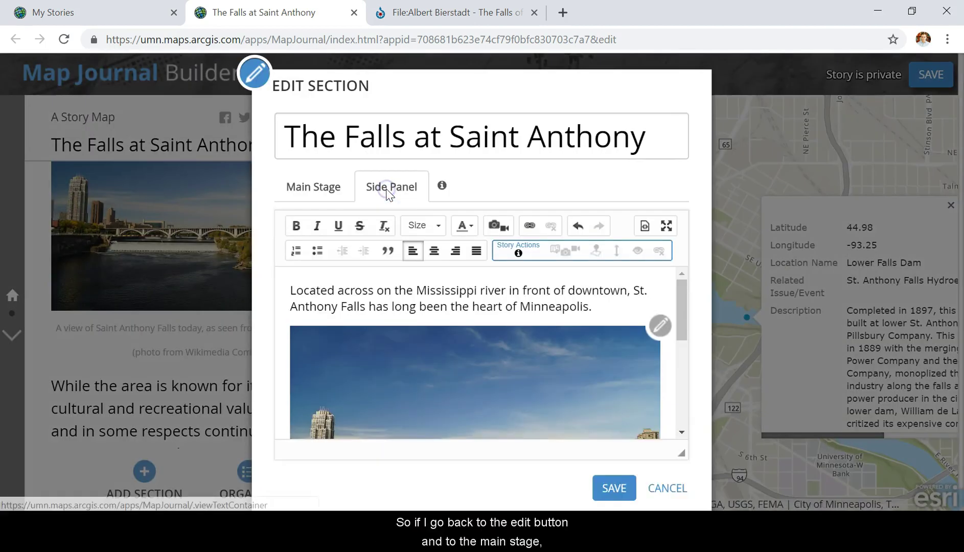
left_click(318, 187)
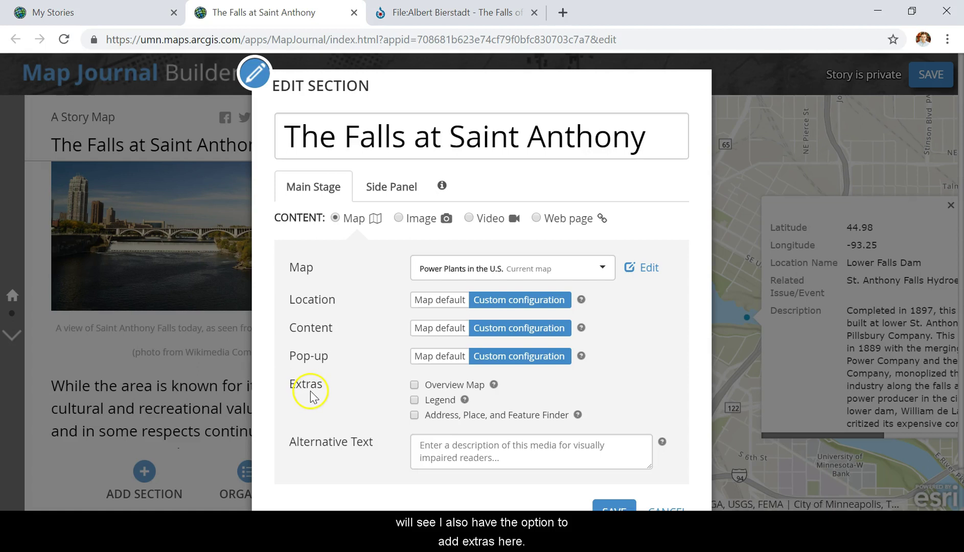
left_click(414, 385)
left_click(414, 386)
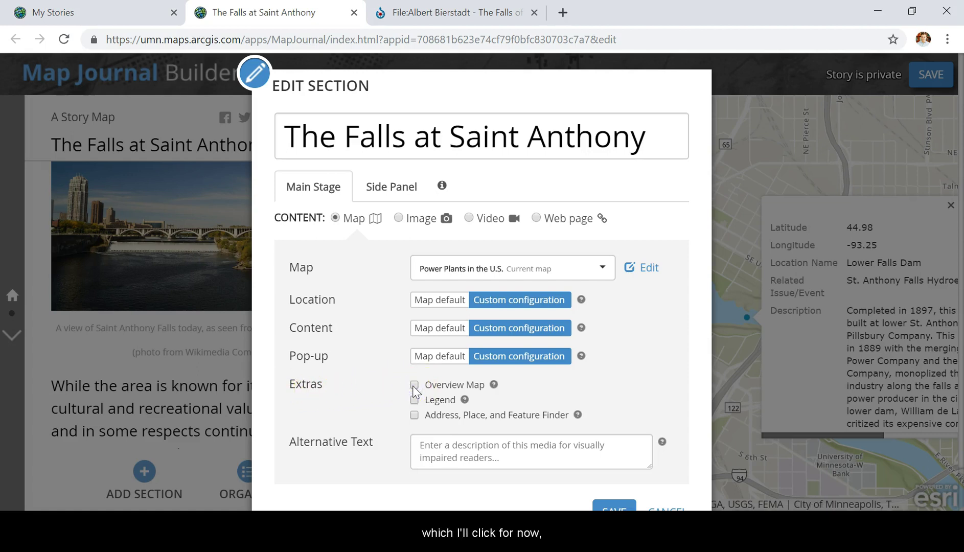
left_click(414, 386)
left_click(414, 400)
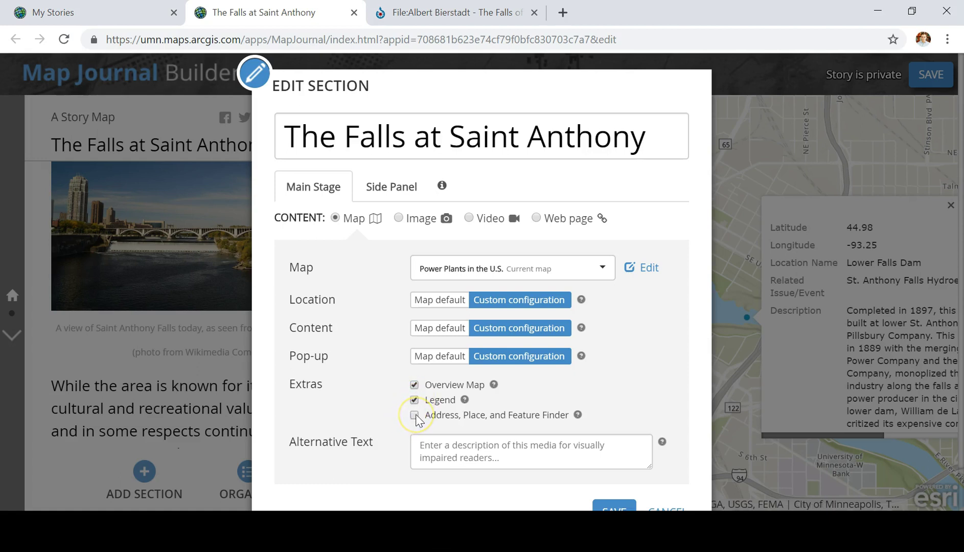
left_click(414, 415)
left_click(442, 450)
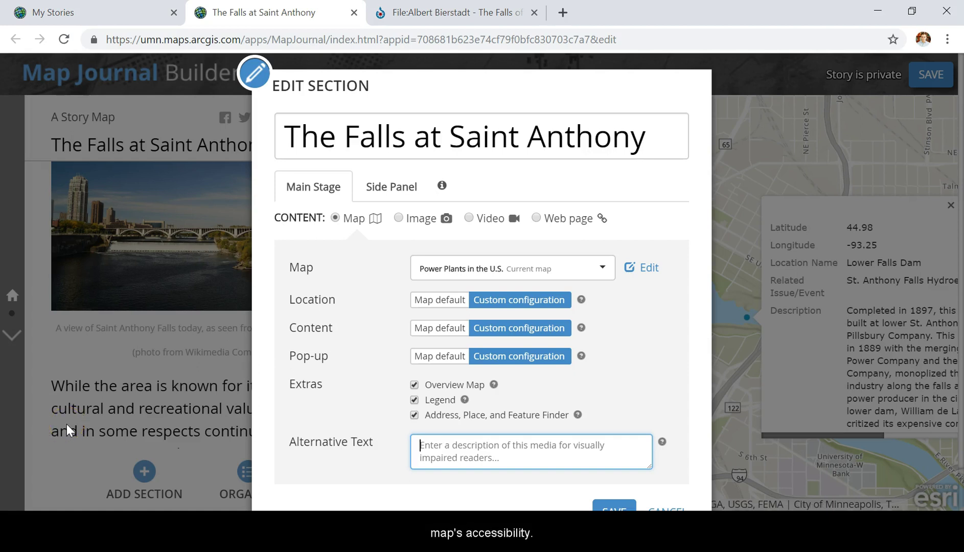
Enter alternative text 'This map displays Saint Anthony Falls today, with some of its major power site' and save
scroll(481, 307, "down", 1)
left_click(500, 399)
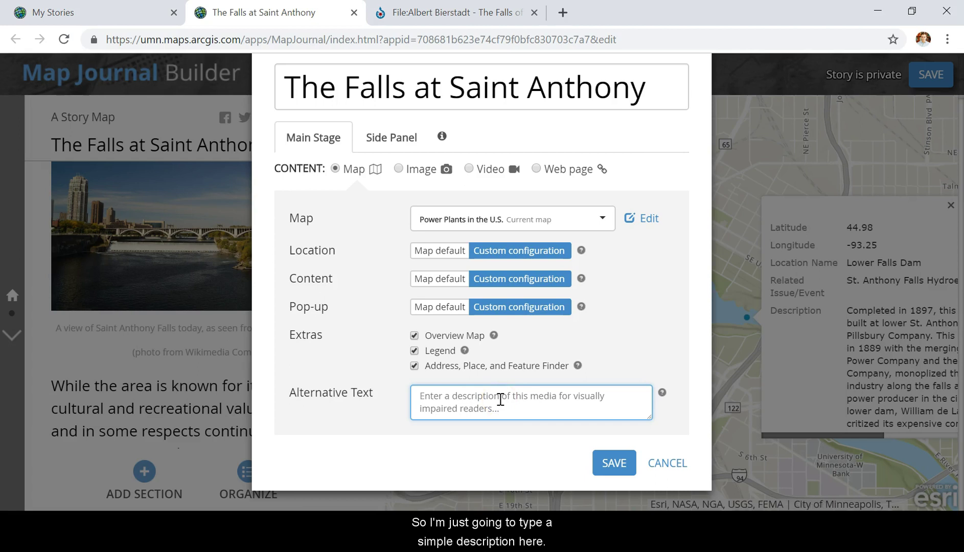
type("Th")
type("is map displays Saint Anthony Falls today, with some of its major power site")
left_click(625, 412)
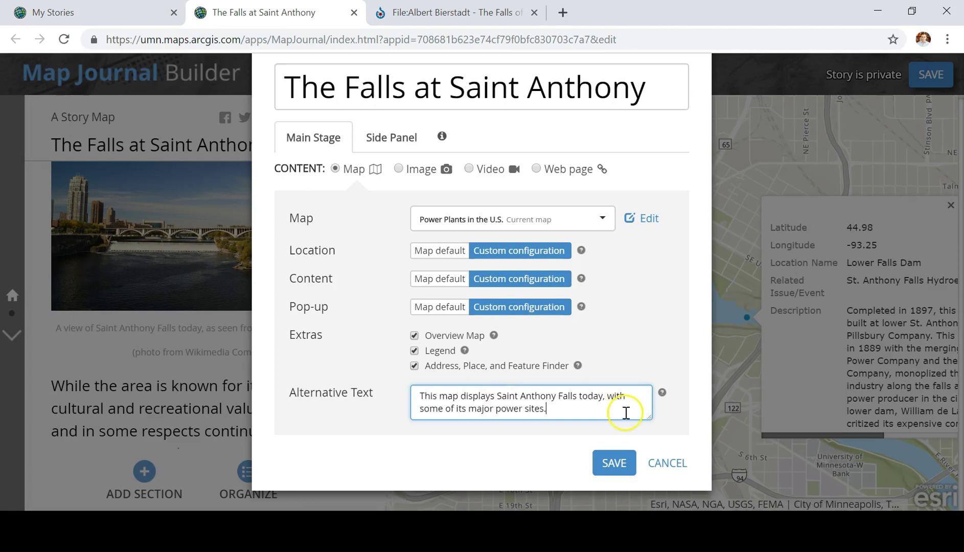
left_click(616, 465)
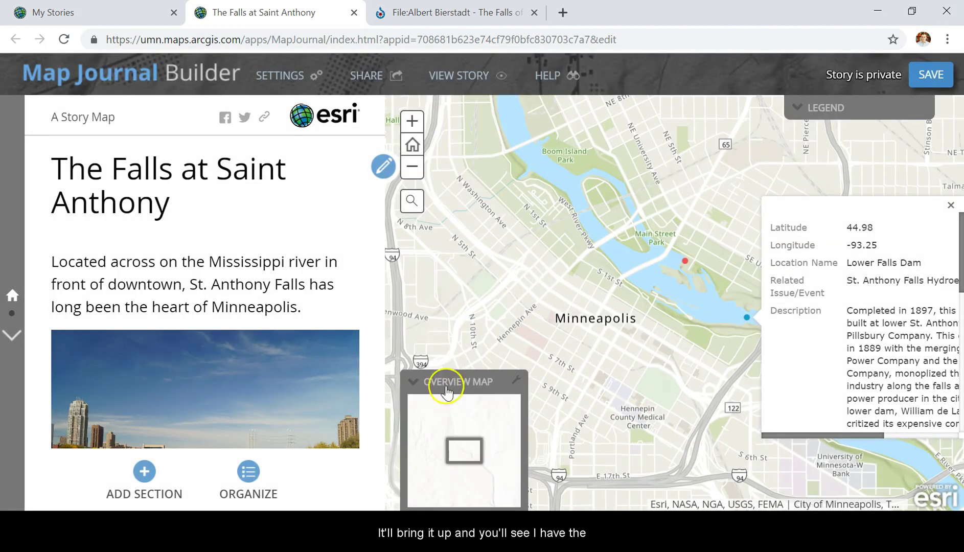
Zoom out to the metro area, change the overview map's Open by default setting, and collapse it
scroll(668, 251, "down", 3)
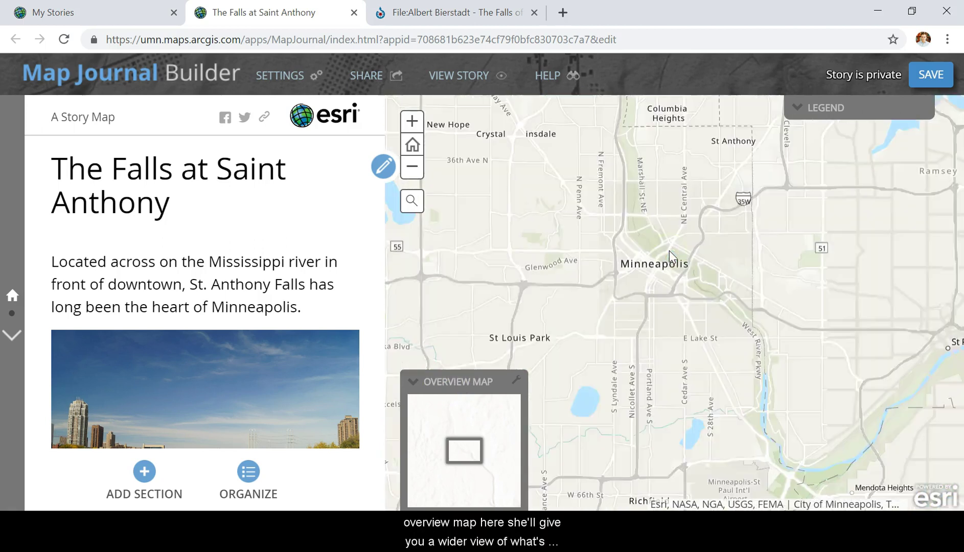
scroll(669, 251, "down", 2)
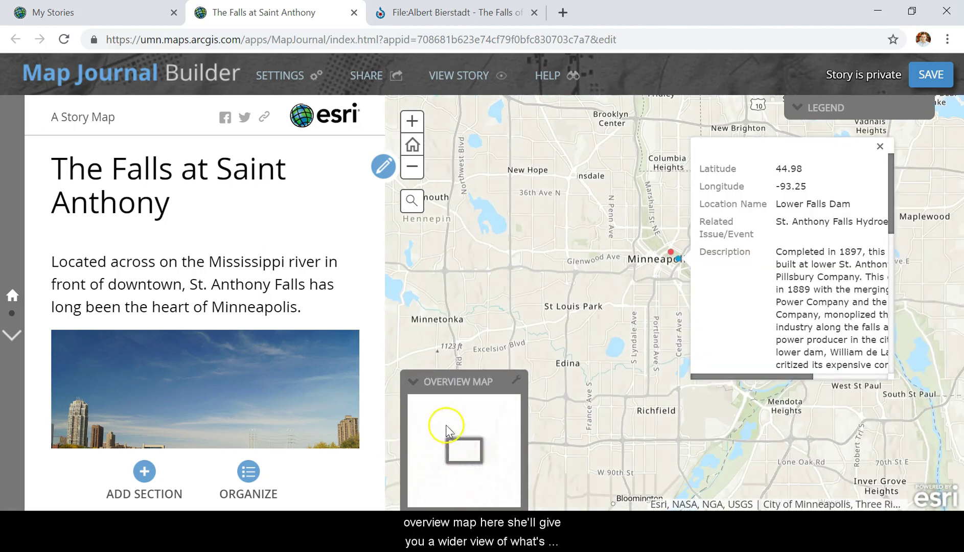
left_click(517, 380)
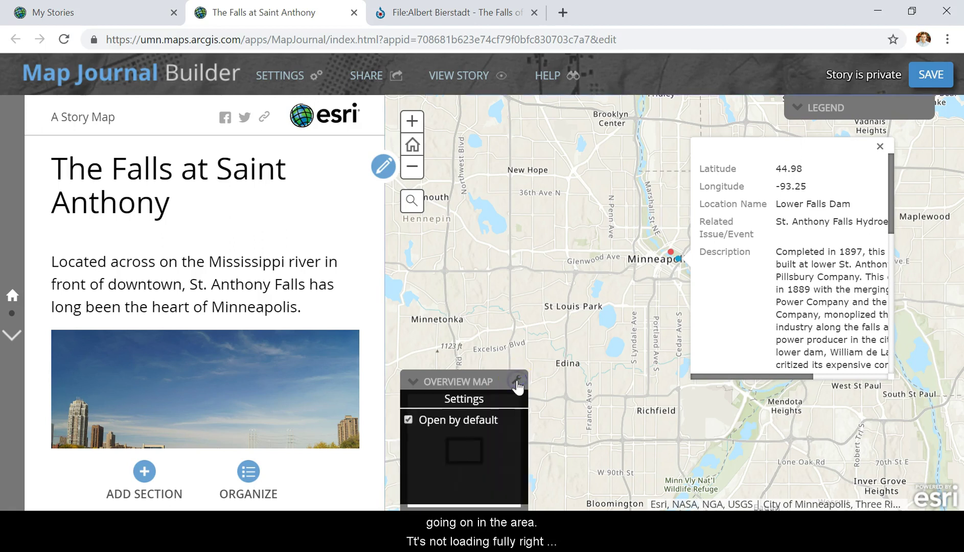
left_click(408, 418)
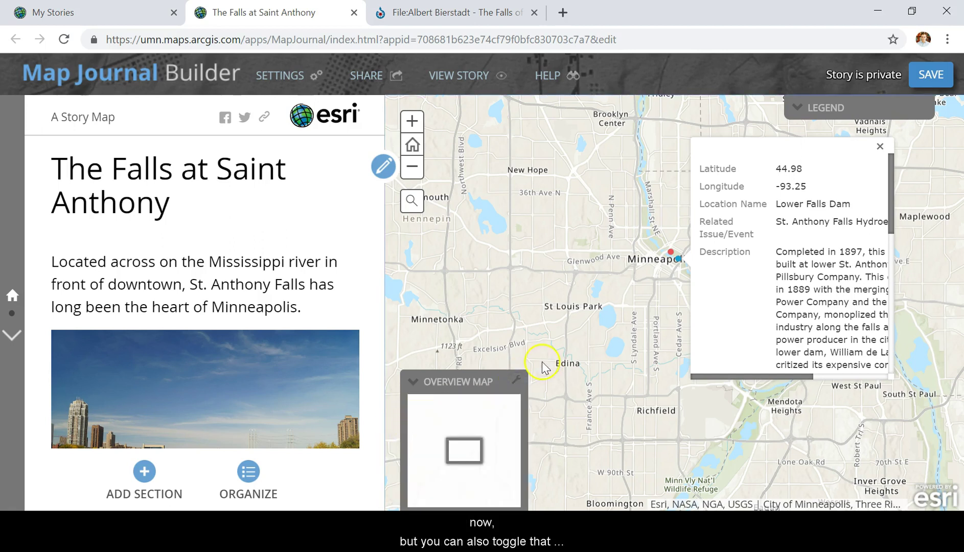
left_click(515, 384)
left_click(407, 420)
left_click(485, 340)
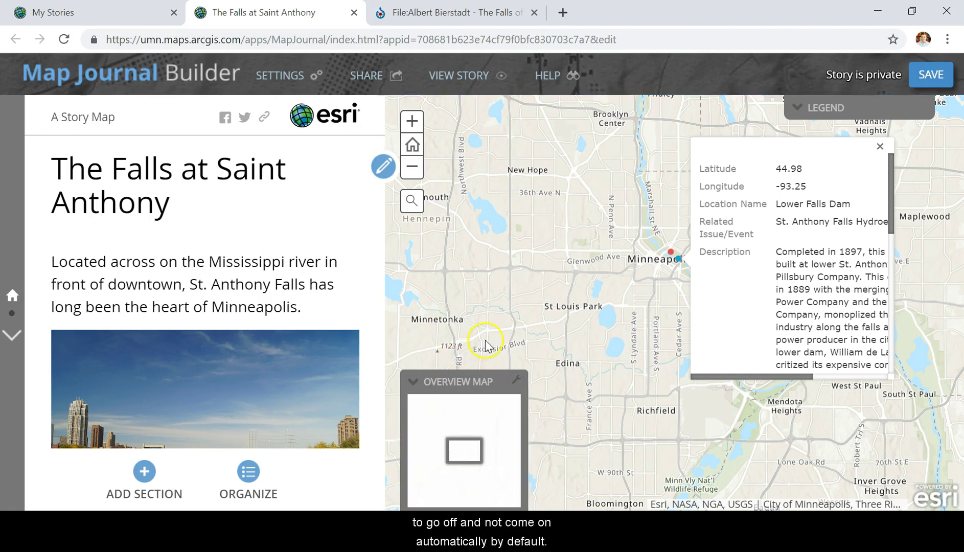
left_click(424, 388)
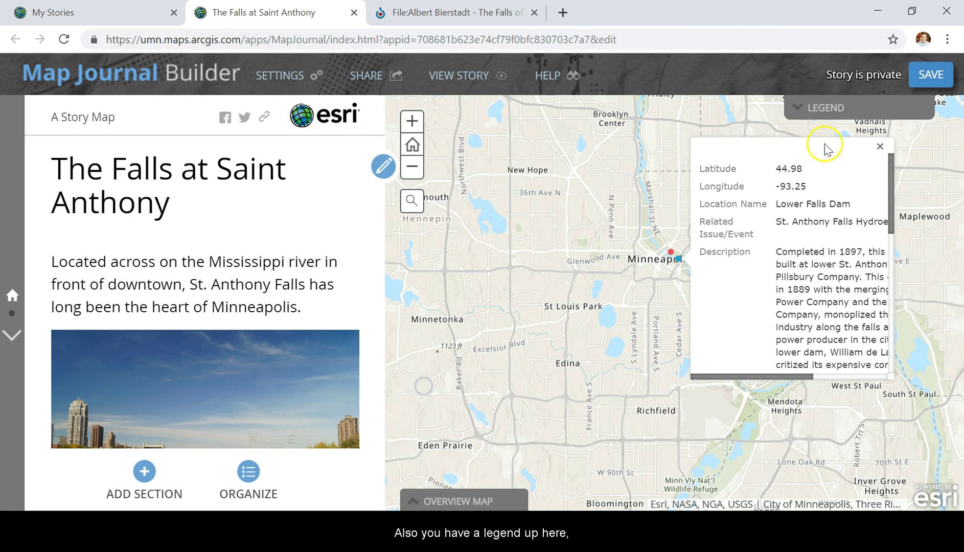
Expand the legend, close the Lower Falls Dam pop-up, and set the legend to open by default
left_click(837, 106)
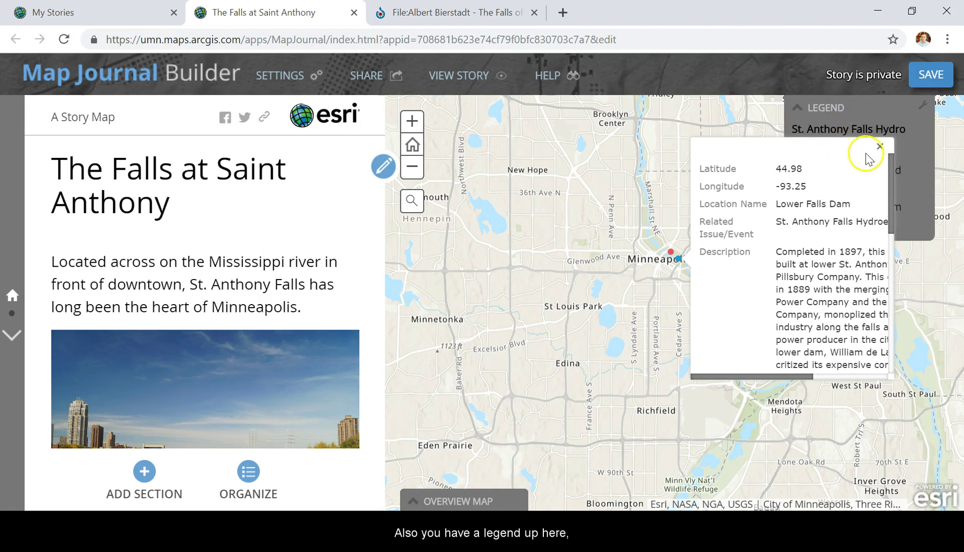
left_click(880, 146)
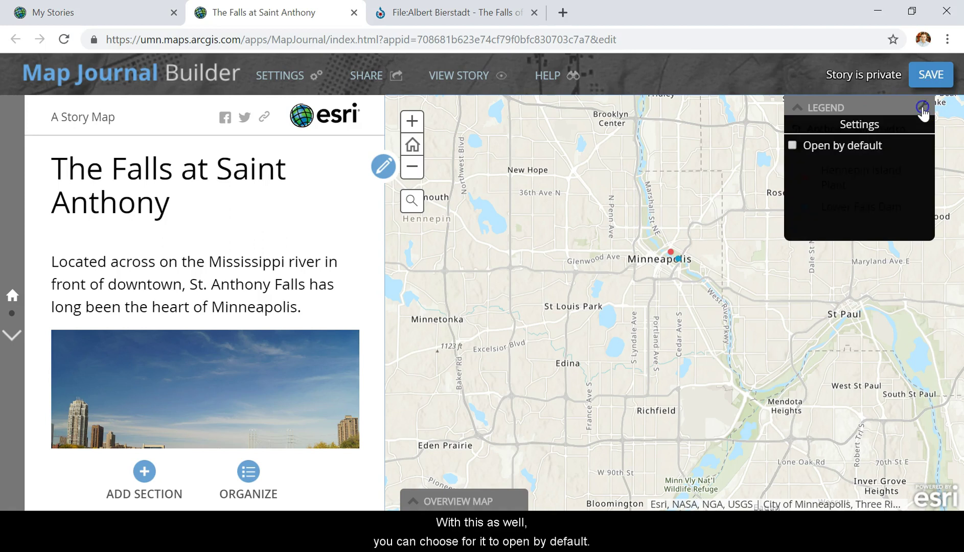
left_click(794, 144)
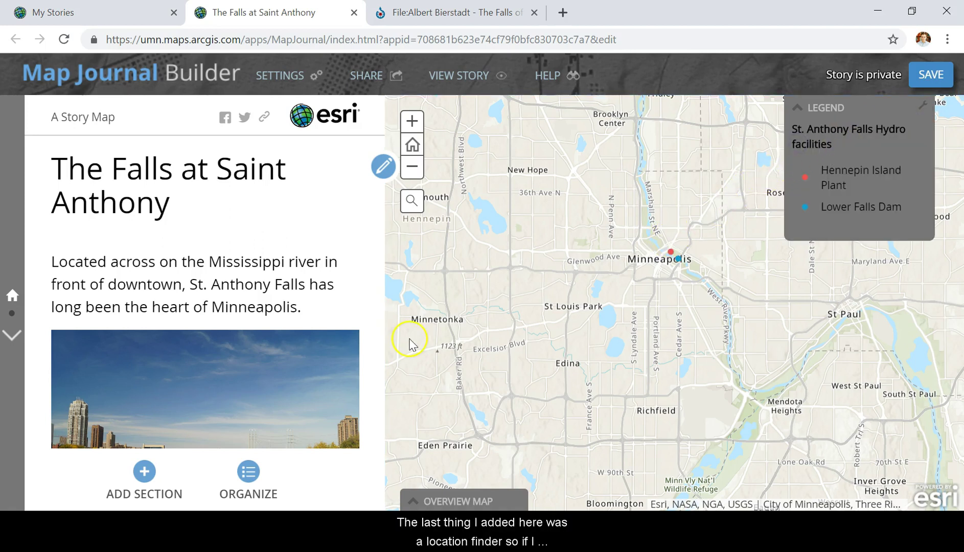
Search the map for Lower Falls Dam and jump to its result
left_click(414, 203)
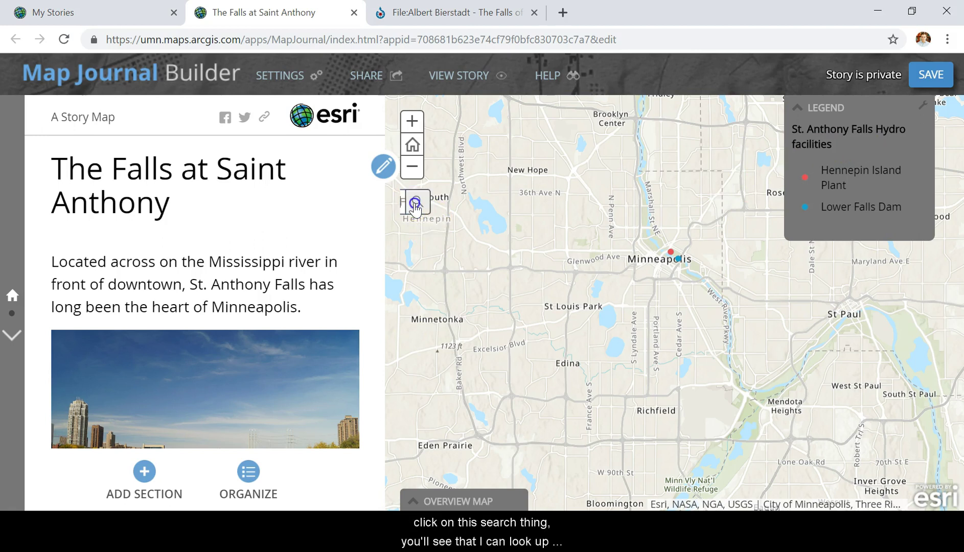
left_click(483, 200)
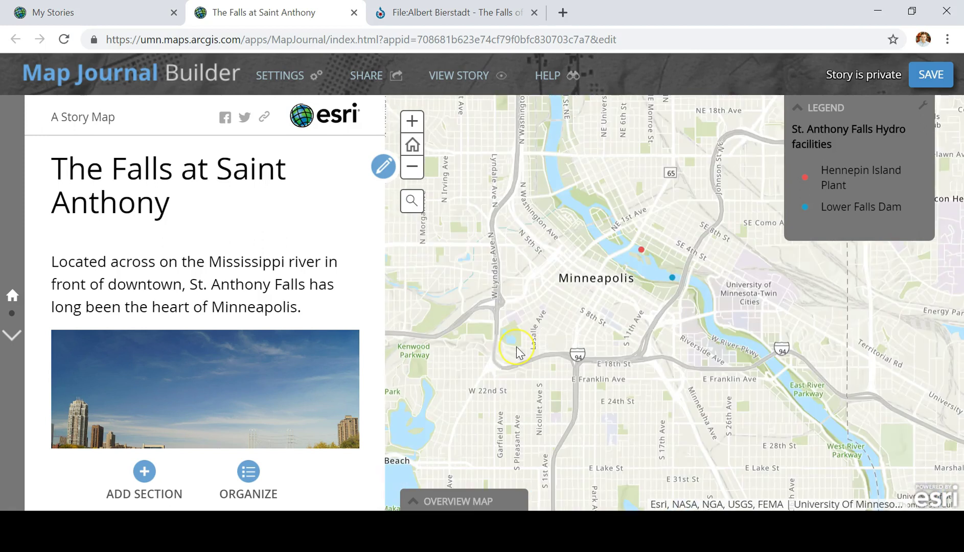
left_click(511, 340)
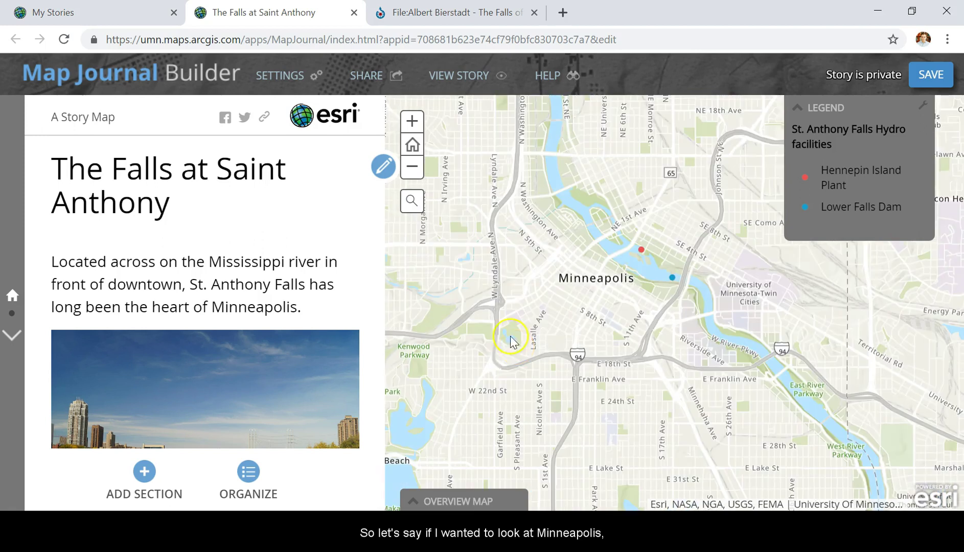
Replace the search with Minneapolis, run it, and close the result pop-up
left_click(412, 200)
key("BackSpace")
key("BackSpace")
key("BackSpace")
key("BackSpace")
key("BackSpace")
key("BackSpace")
key("BackSpace")
key("BackSpace")
key("BackSpace")
key("BackSpace")
key("BackSpace")
key("BackSpace")
key("BackSpace")
key("BackSpace")
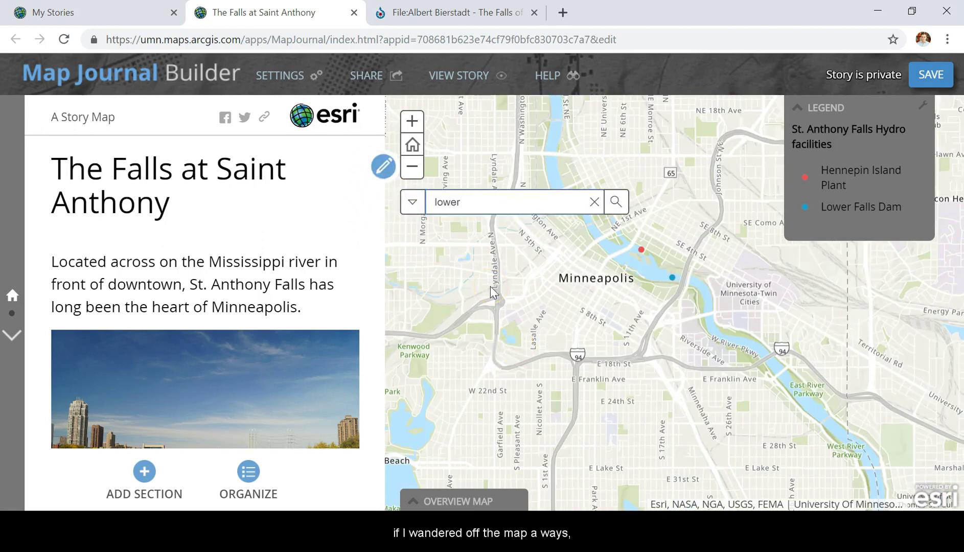
type("Minneapolis")
key("Return")
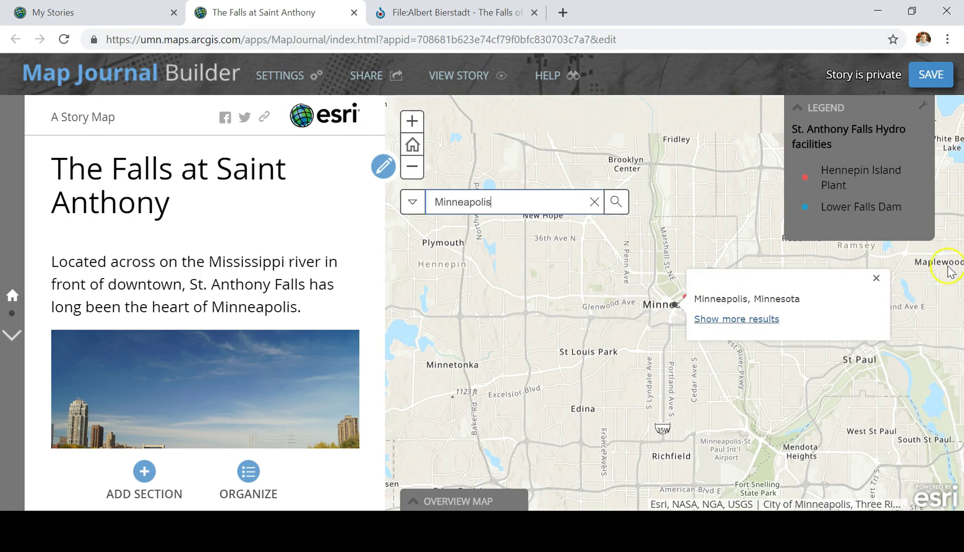
left_click(877, 278)
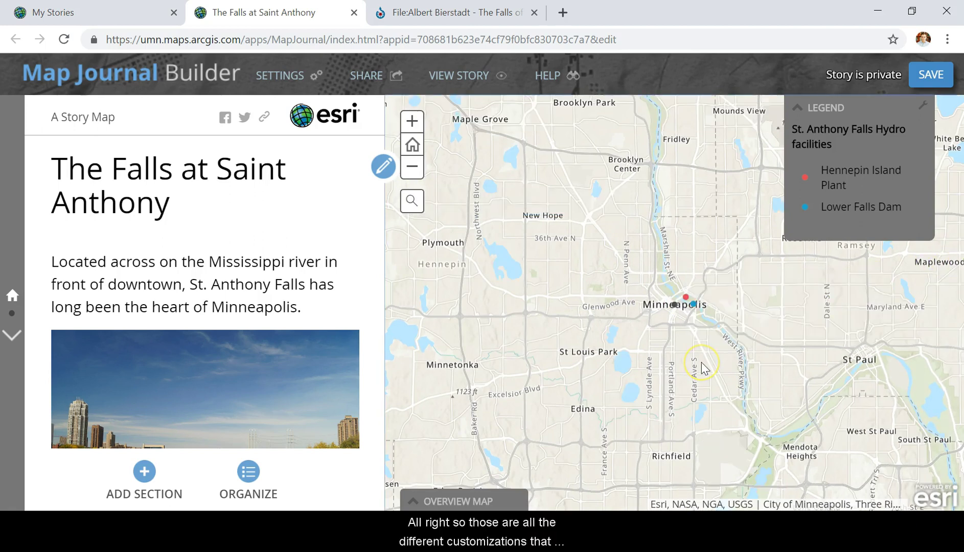